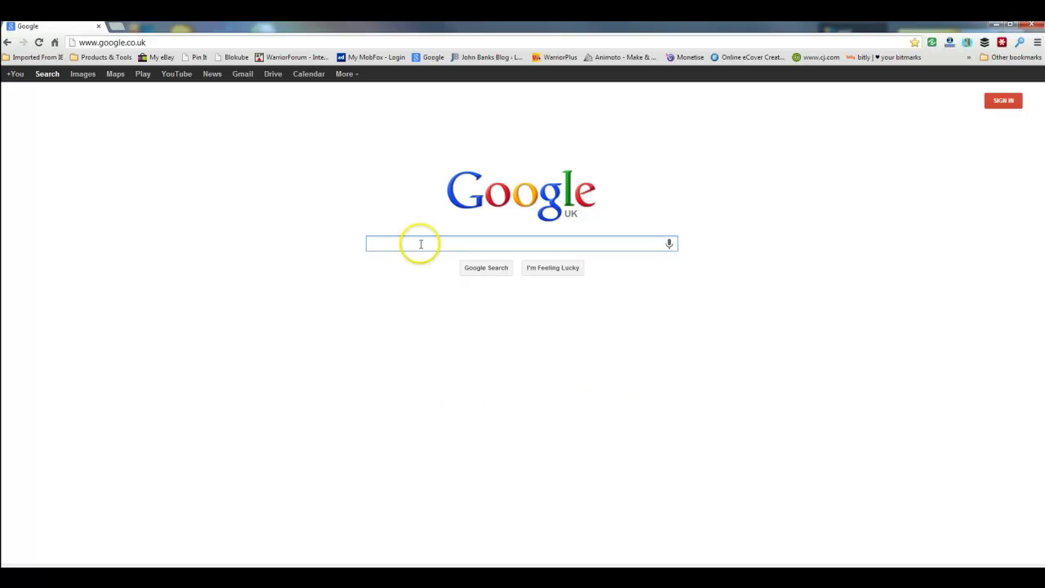
Search Google for Dropbox and open the official Dropbox home page result.
text(dropb)
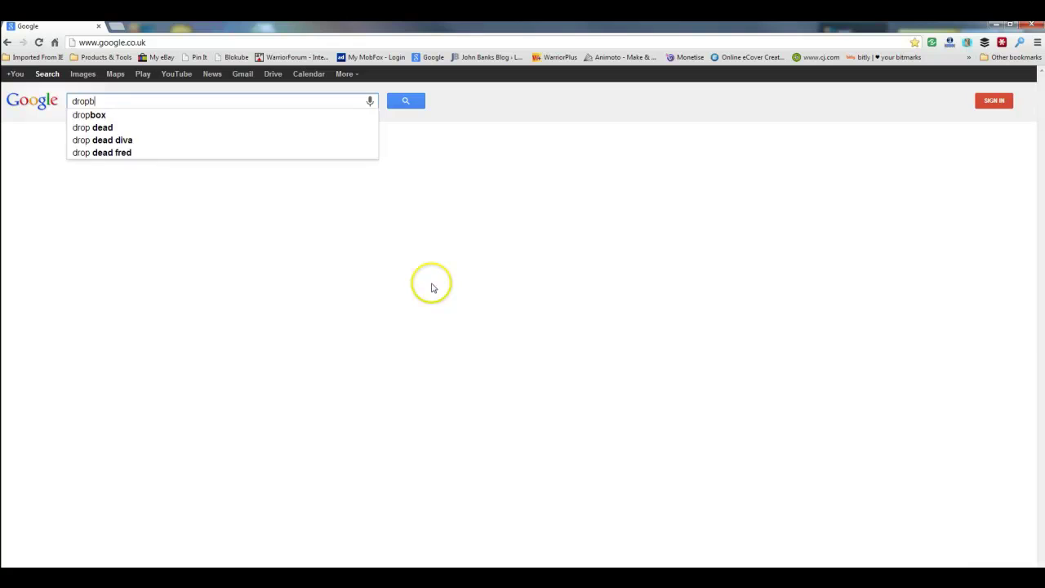
text(ox)
key(Return)
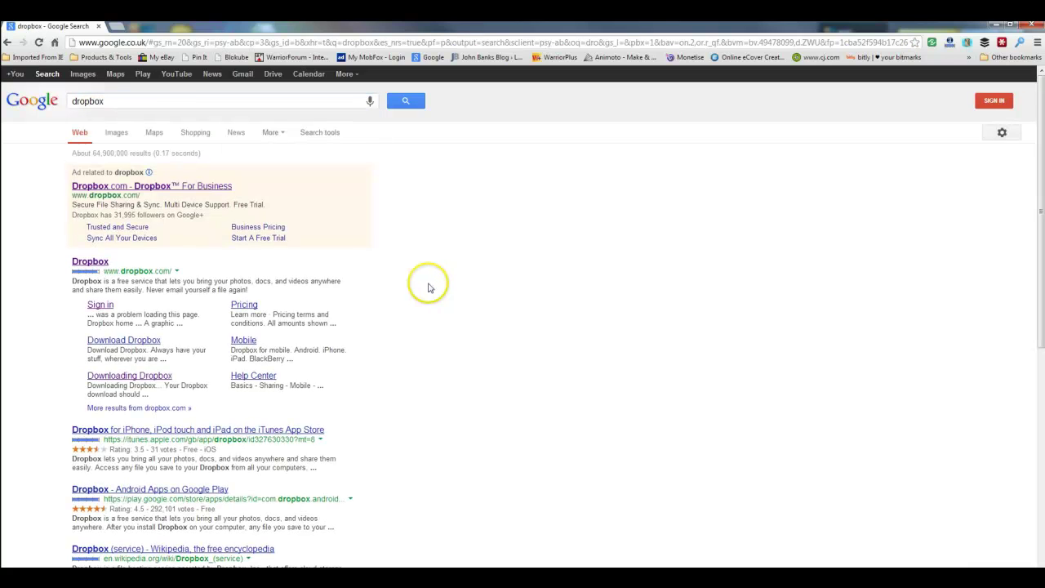
click(90, 264)
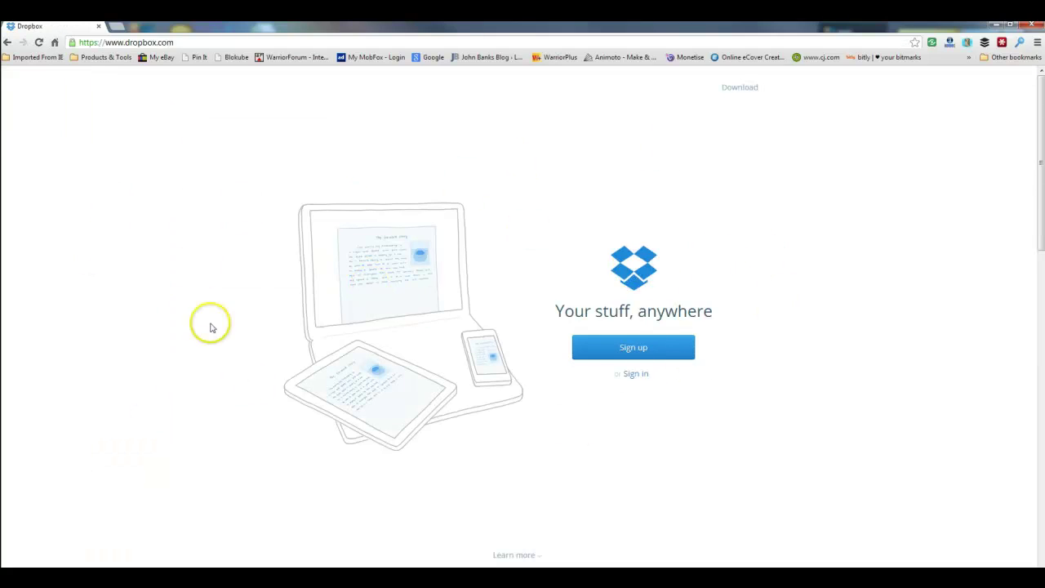
Sign in to Dropbox using the saved email suggestion and the account password.
click(636, 373)
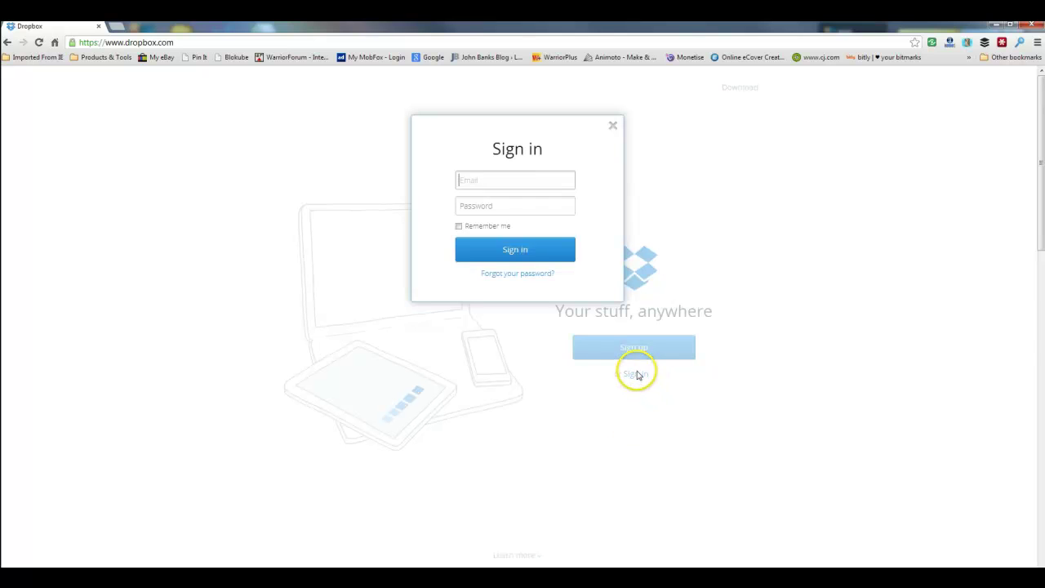
text(con)
click(491, 198)
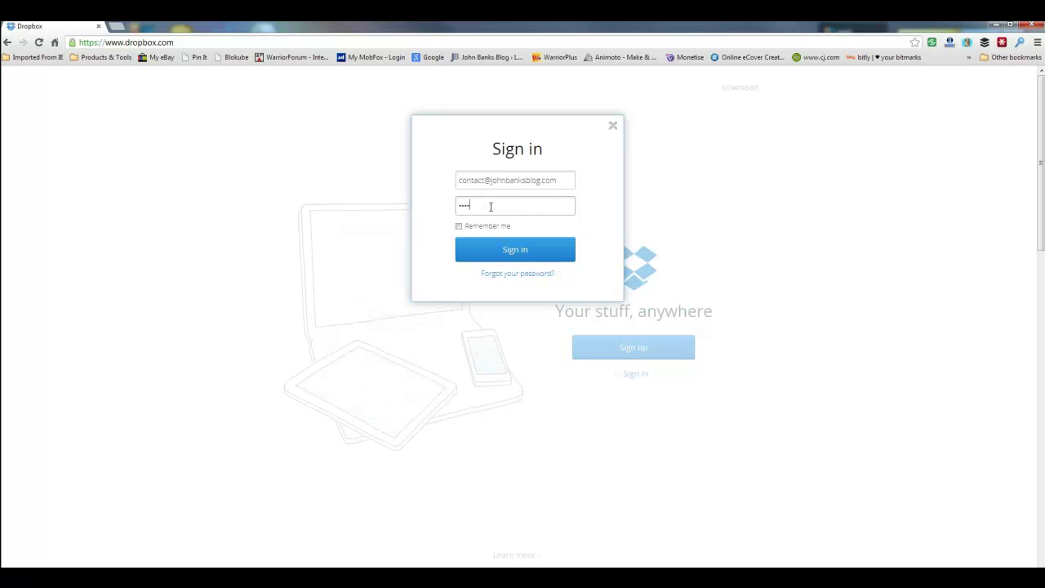
text(••)
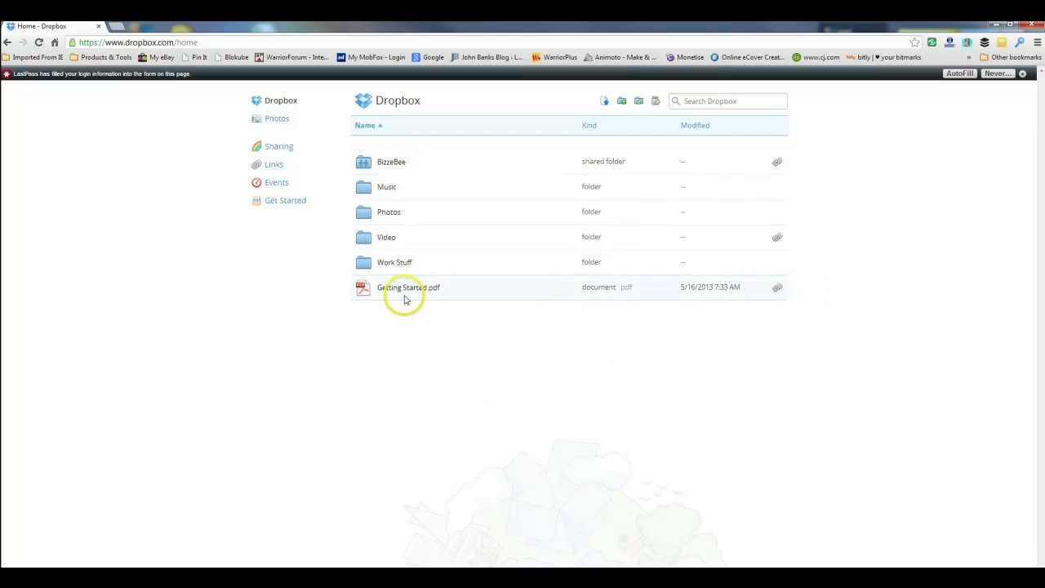
Open the Share dialog for Getting Started.pdf, leaving names, emails and message empty.
click(779, 290)
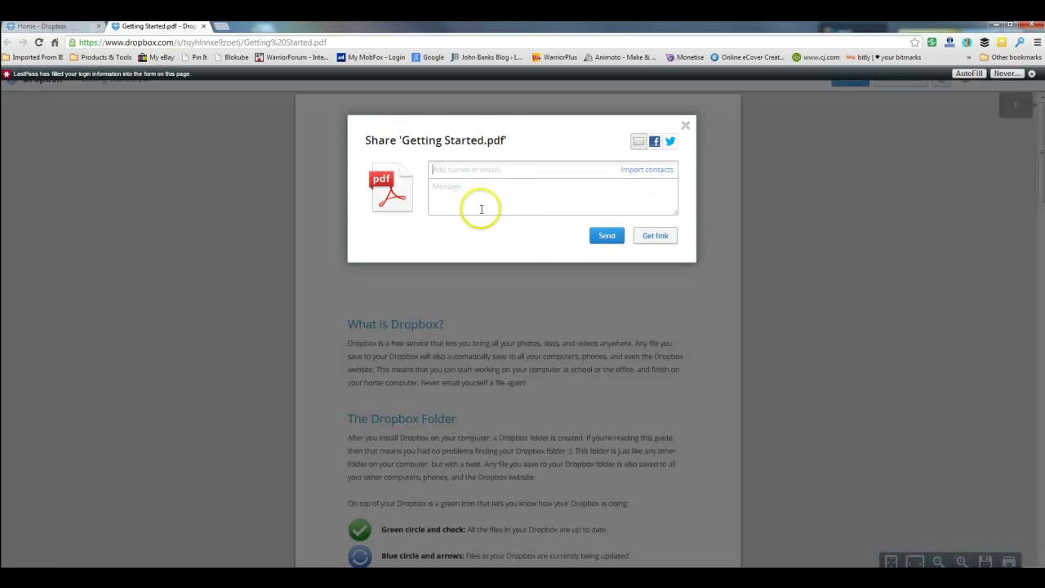
click(439, 169)
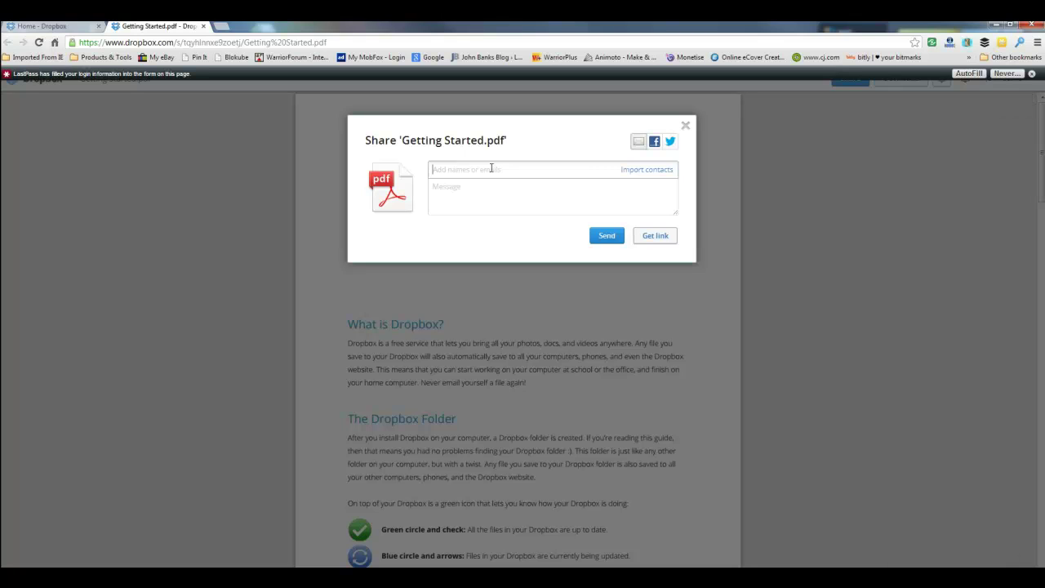
click(481, 191)
click(530, 200)
click(480, 235)
click(485, 213)
click(463, 247)
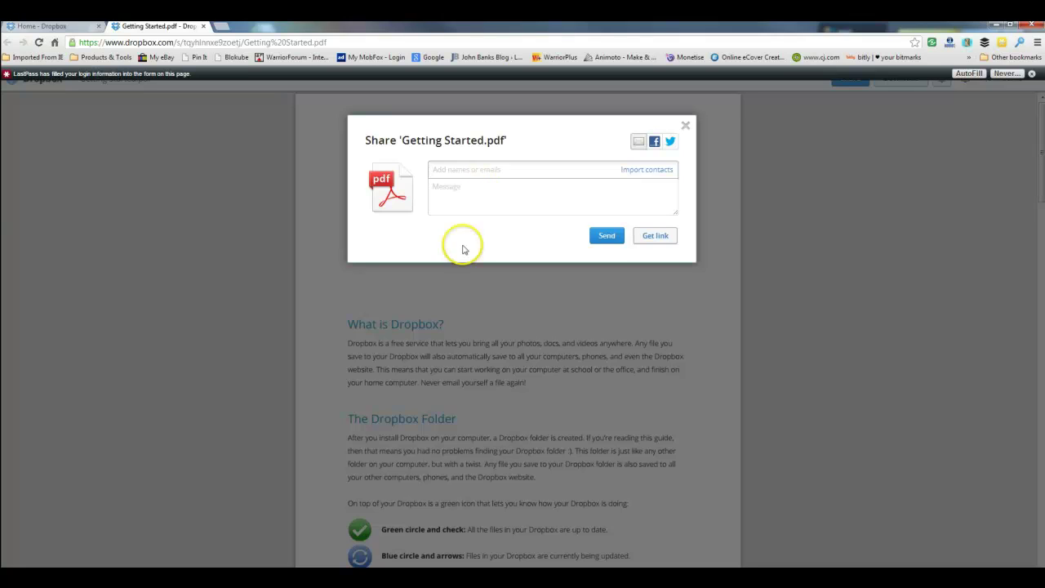
click(484, 214)
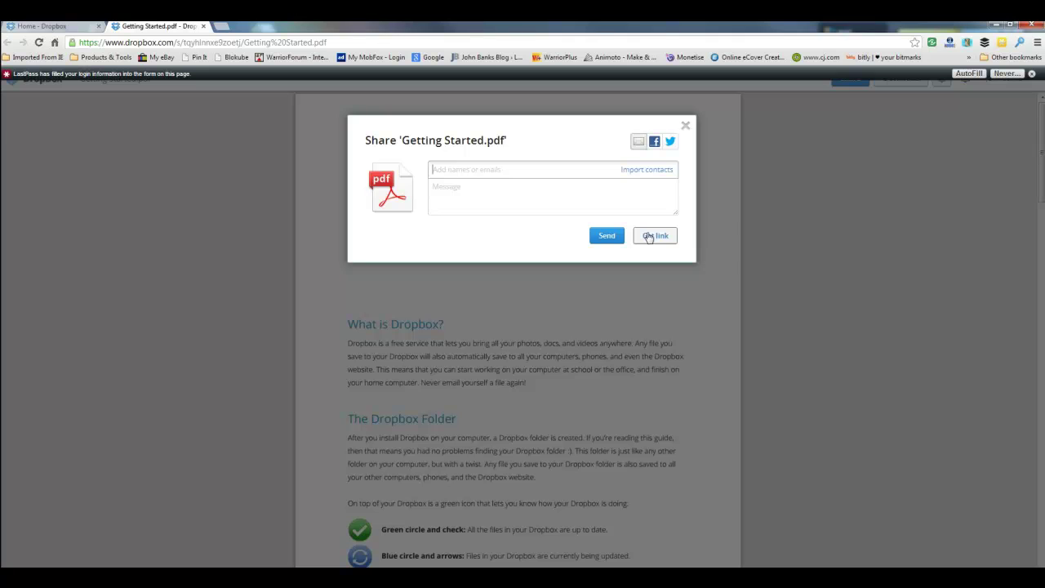
Copy the Getting Started.pdf share link, paste it into a blank Notepad note, then close Notepad.
click(650, 236)
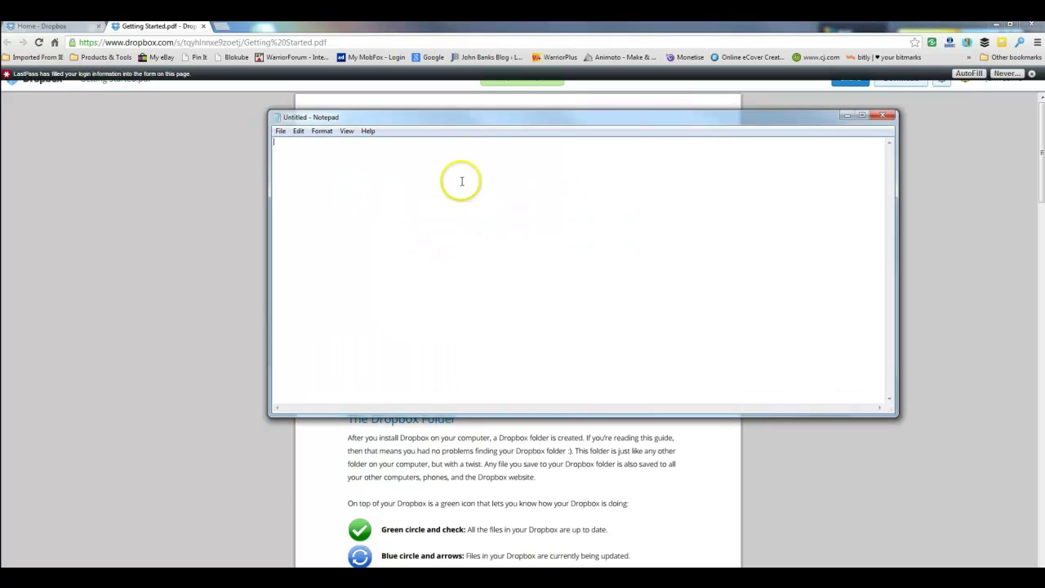
right_click(488, 201)
click(487, 225)
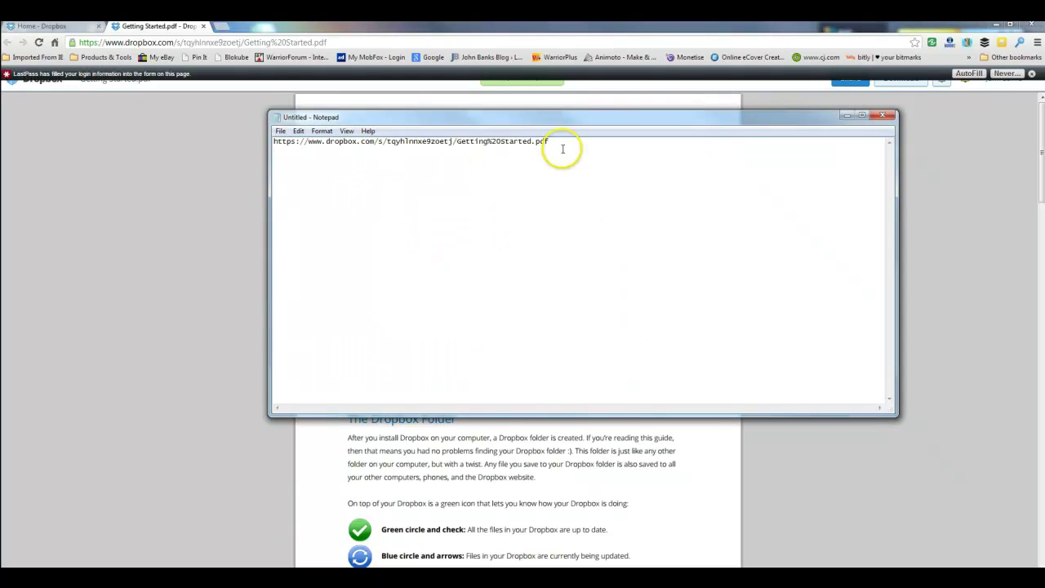
drag(563, 142, 250, 144)
click(532, 144)
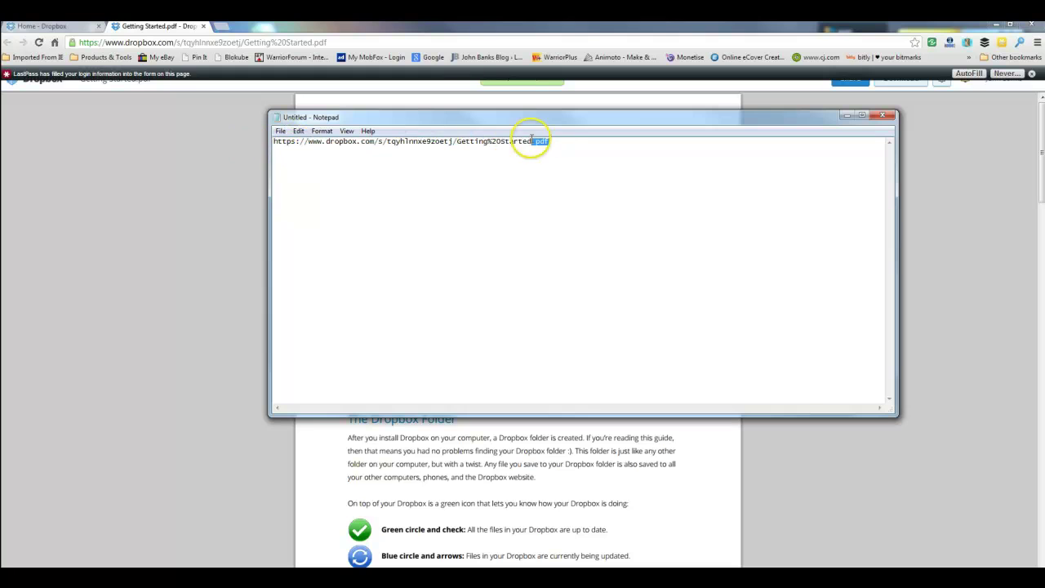
click(883, 115)
click(555, 309)
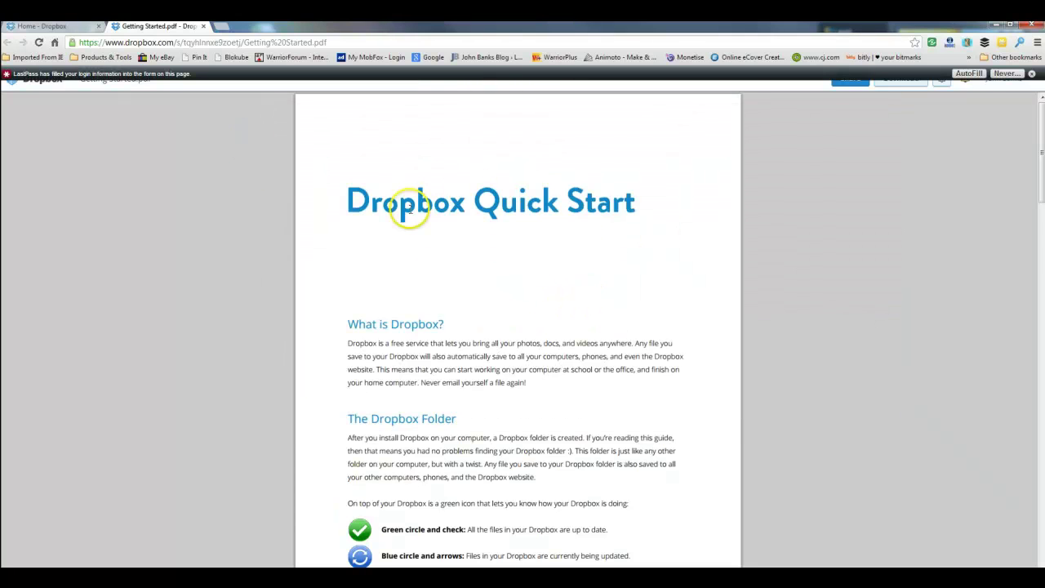
Dismiss the LastPass notice bar and sign out of Dropbox via the account name menu.
click(1031, 75)
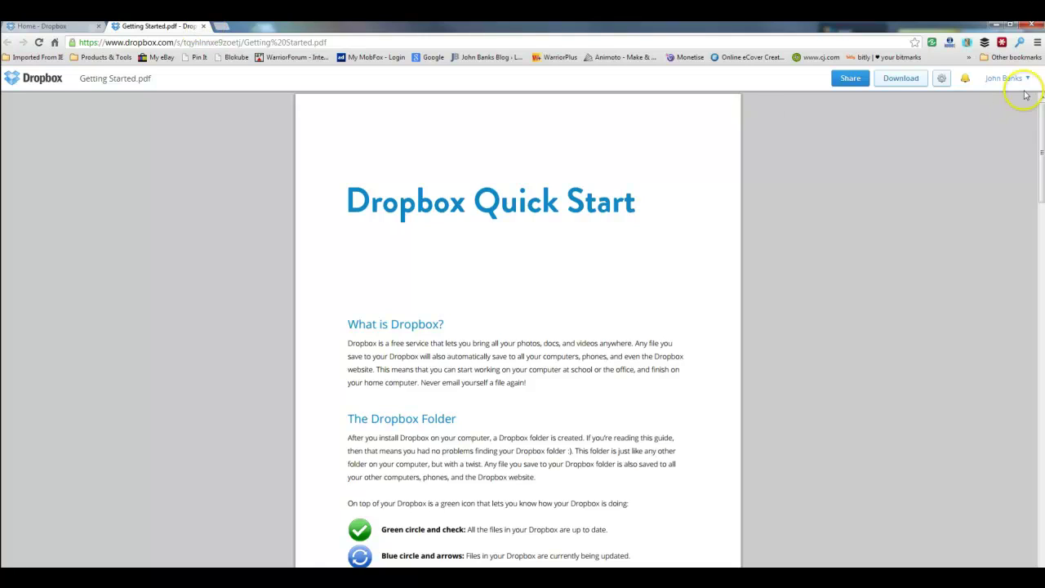
click(1029, 79)
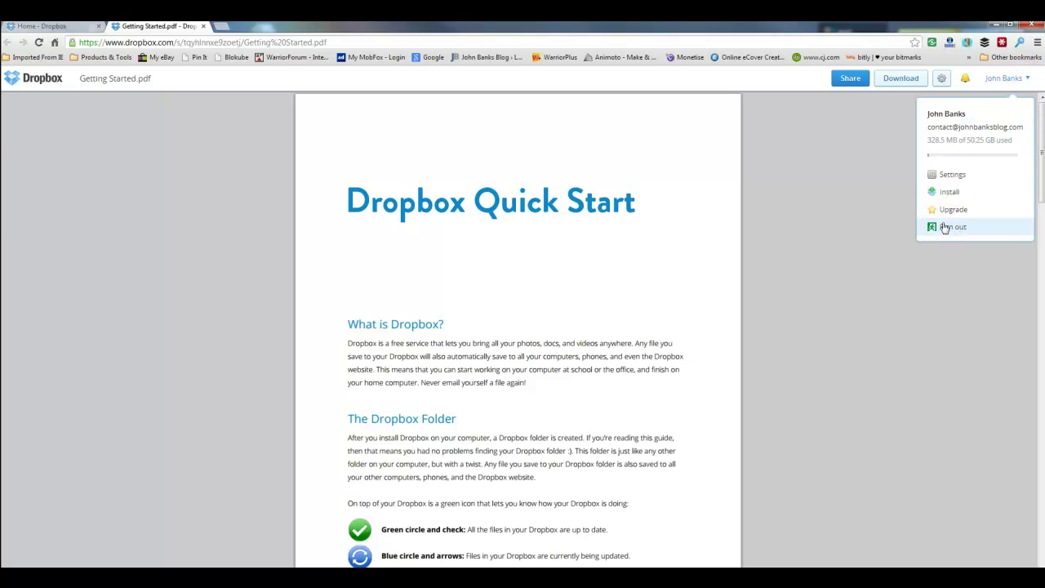
click(945, 227)
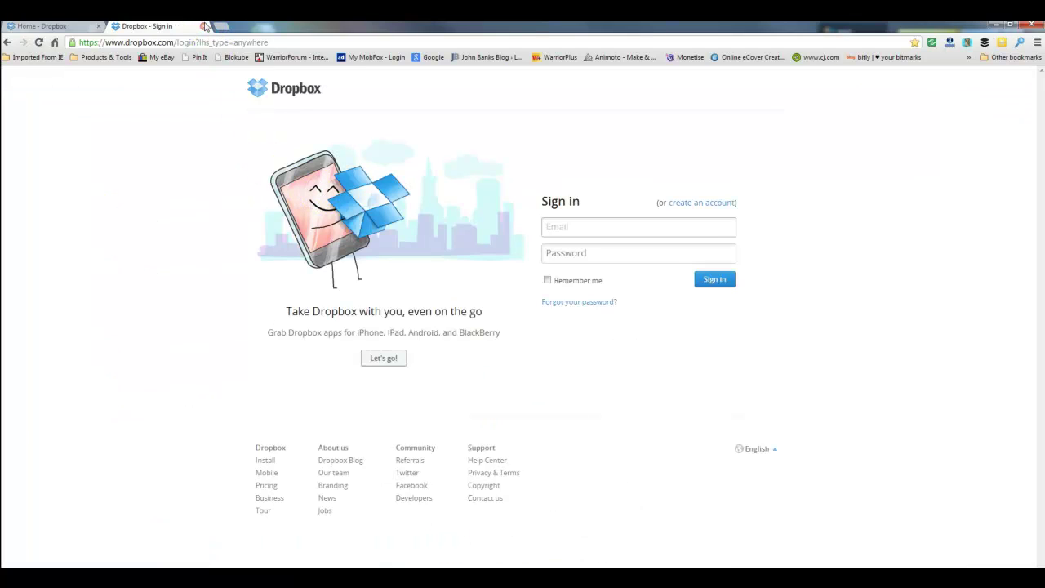
click(204, 25)
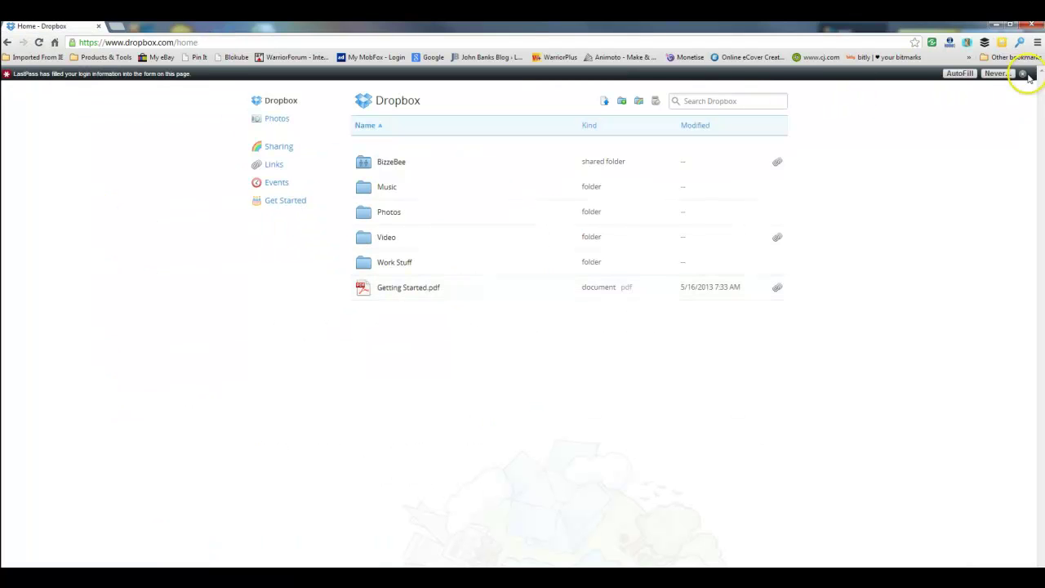
click(1026, 73)
click(755, 75)
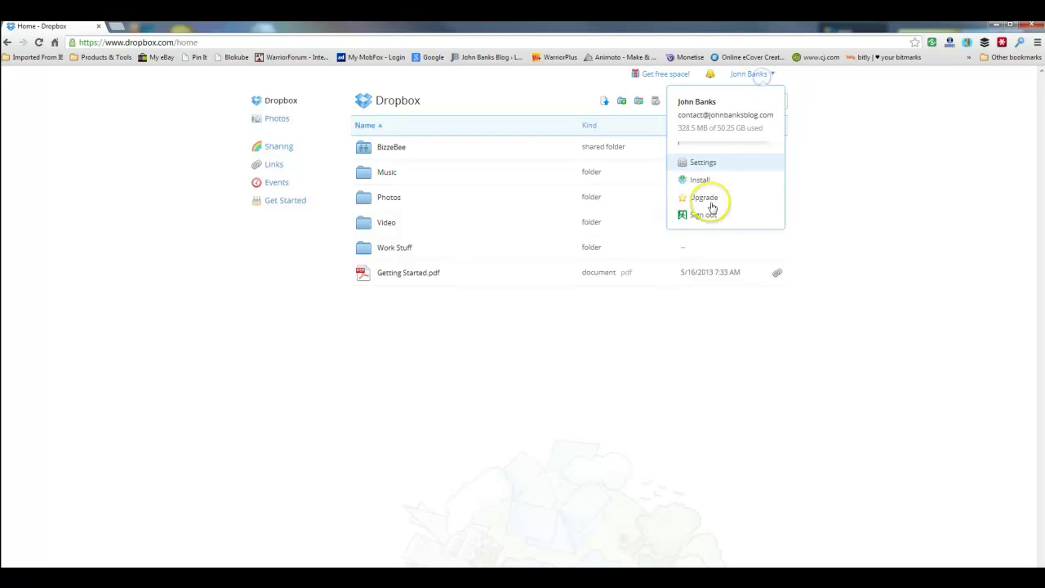
click(704, 214)
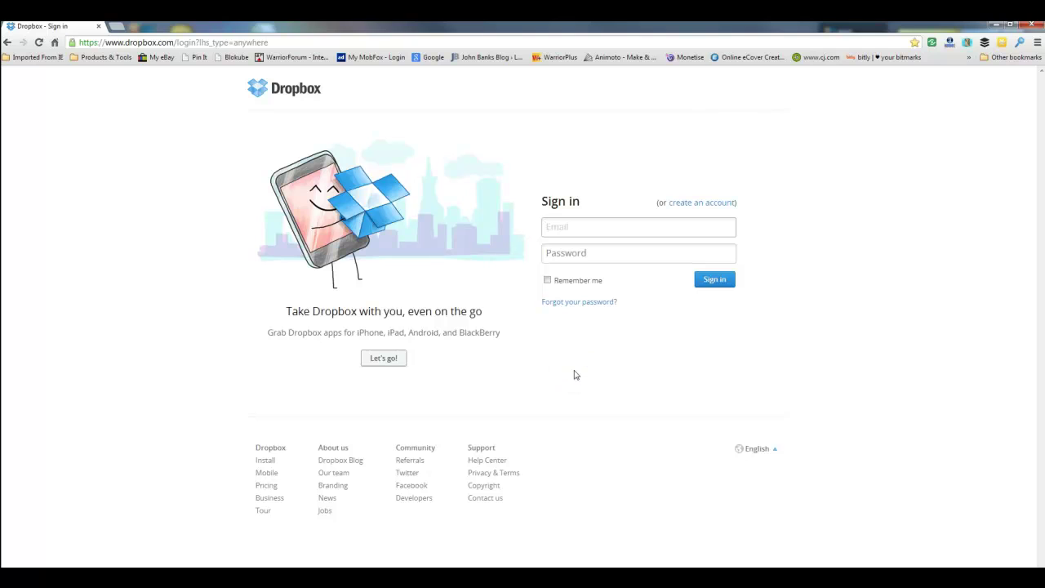
click(293, 99)
Minimize Chrome, then reposition and enlarge the local Dropbox folder window in Explorer.
click(994, 29)
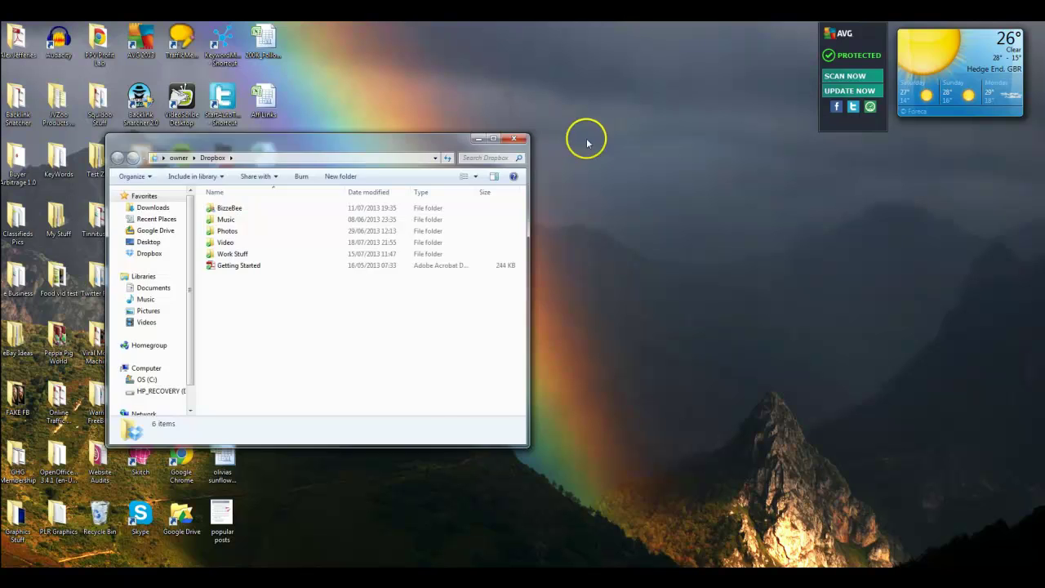
mouse_move(393, 139)
mouse_down()
mouse_move(672, 139)
mouse_move(642, 137)
mouse_up()
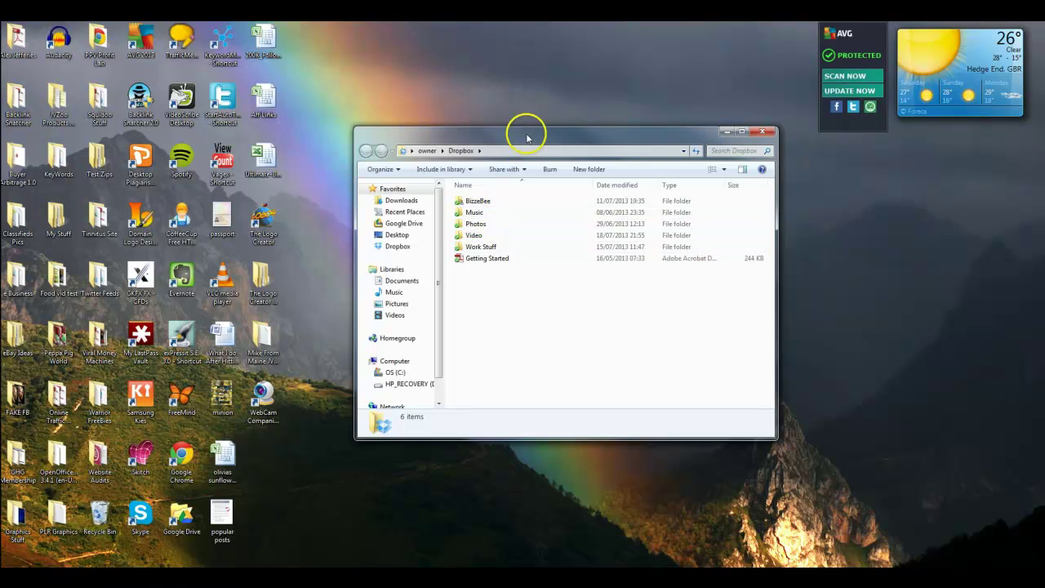
mouse_move(528, 133)
mouse_down()
mouse_move(546, 109)
mouse_move(438, 145)
mouse_up()
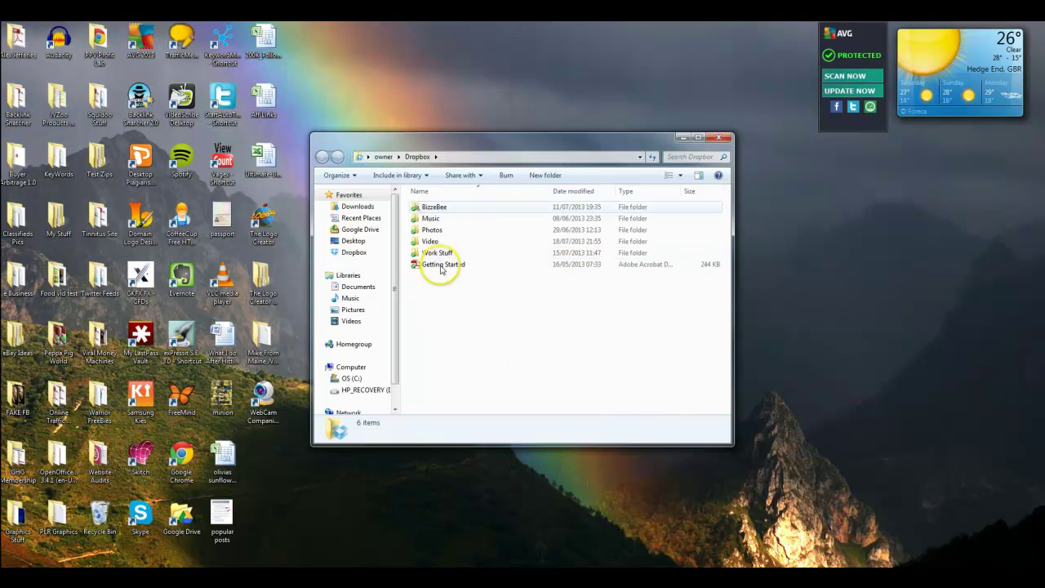
drag(624, 144, 624, 103)
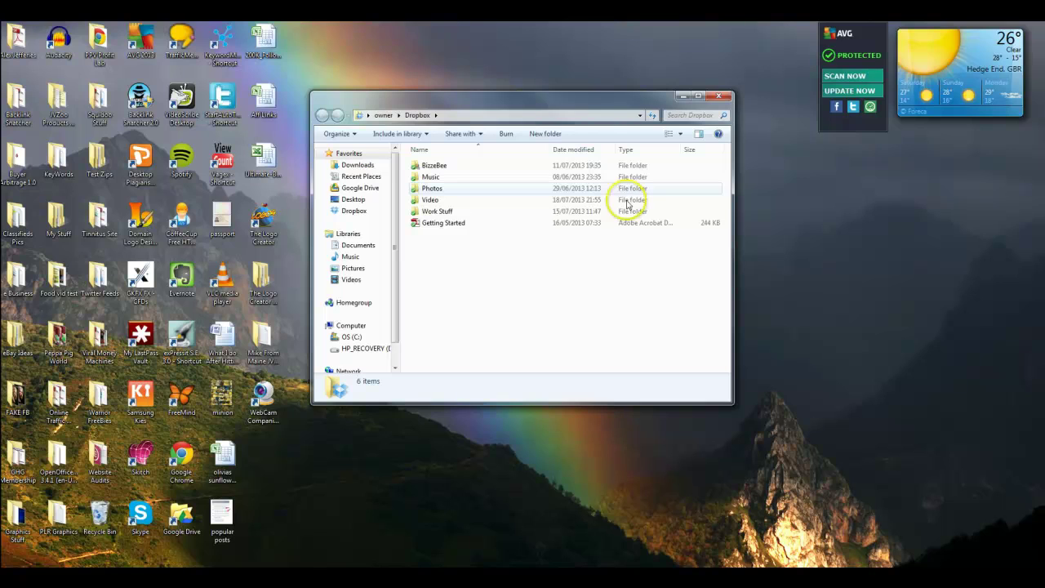
drag(553, 98, 545, 139)
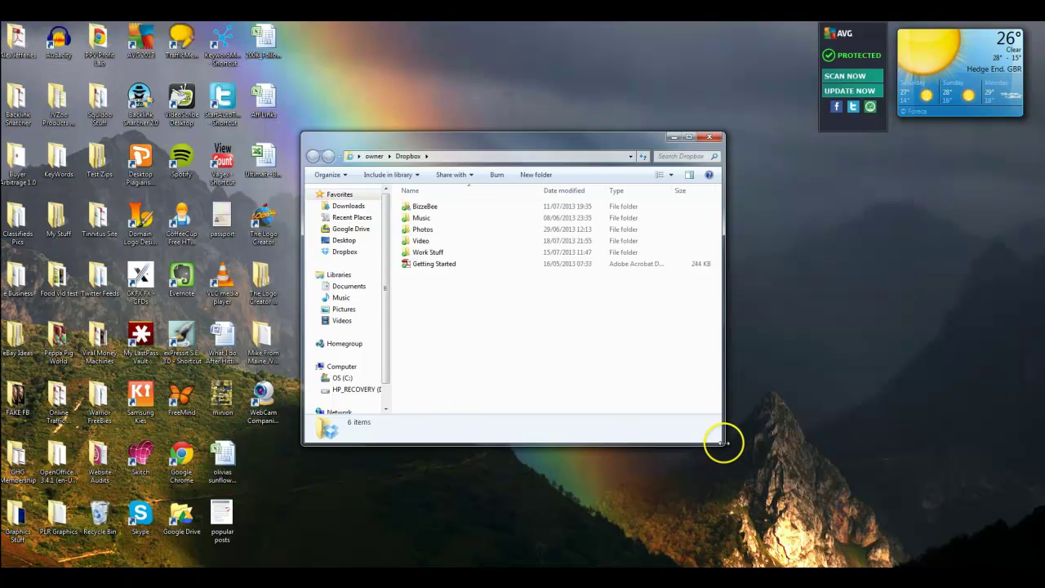
drag(724, 443, 782, 482)
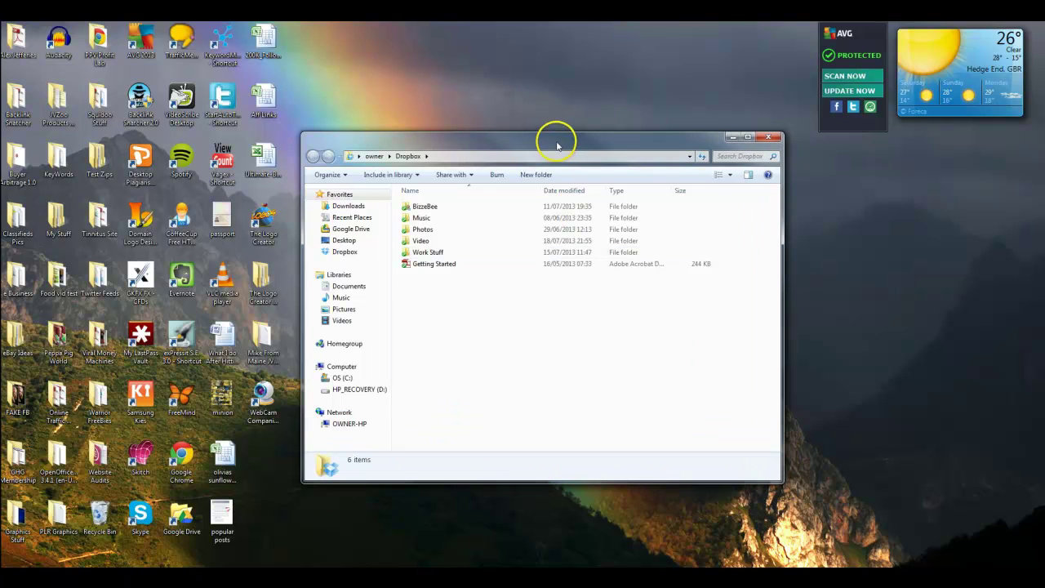
drag(557, 145, 544, 124)
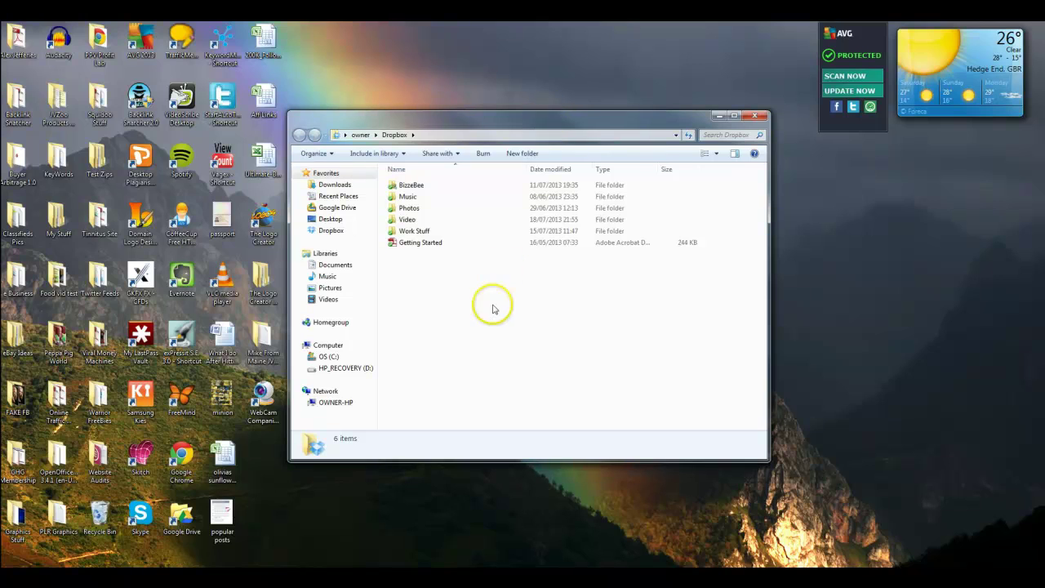